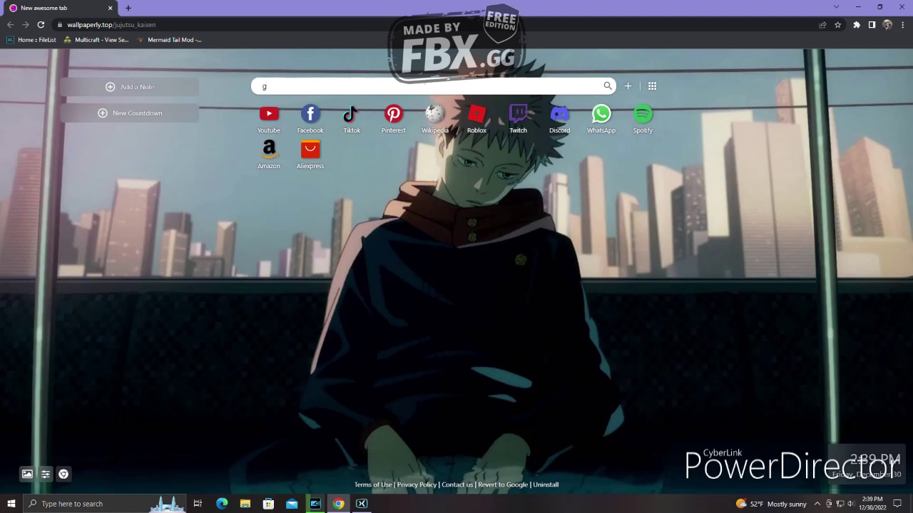
- Go to Google from the Chrome address bar
{"action": "key", "text": "ctrl+l"}
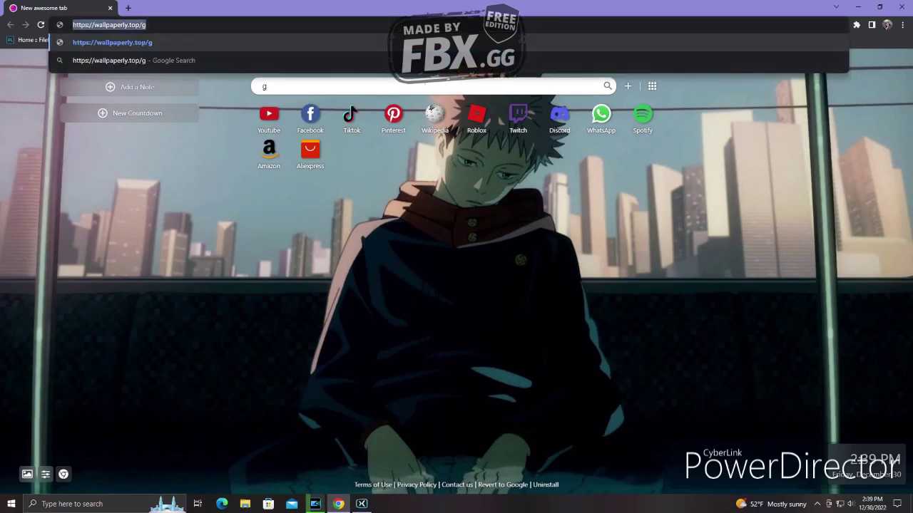
{"action": "type", "text": "google"}
{"action": "key", "text": "Return"}
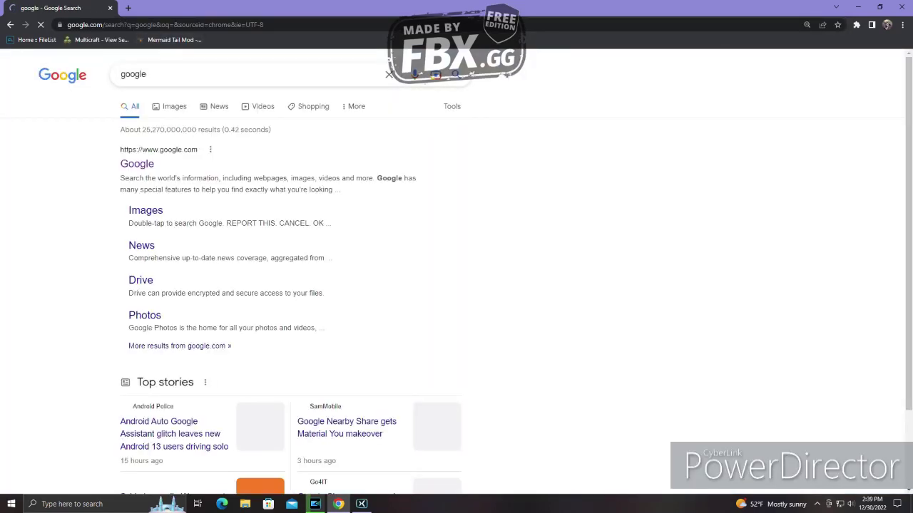
- Search Google for 'new edean'
{"action": "key", "text": "/"}
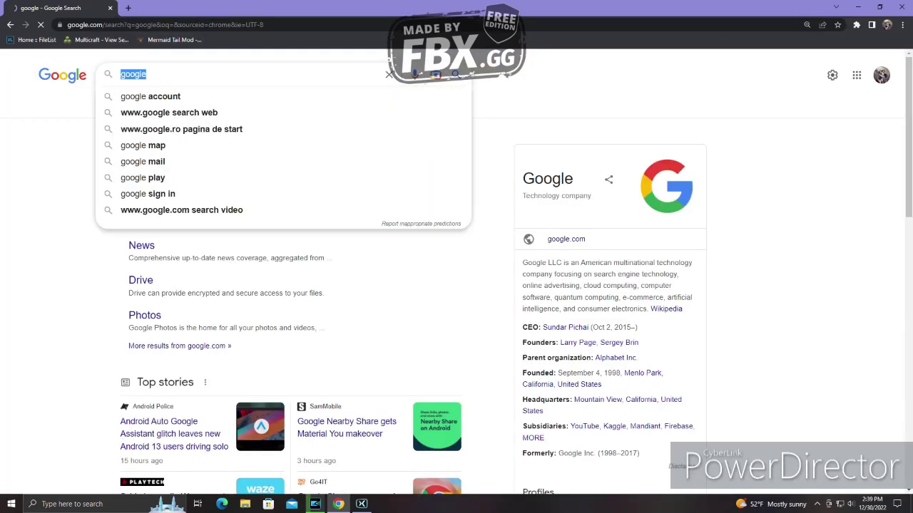
{"action": "type", "text": "ne"}
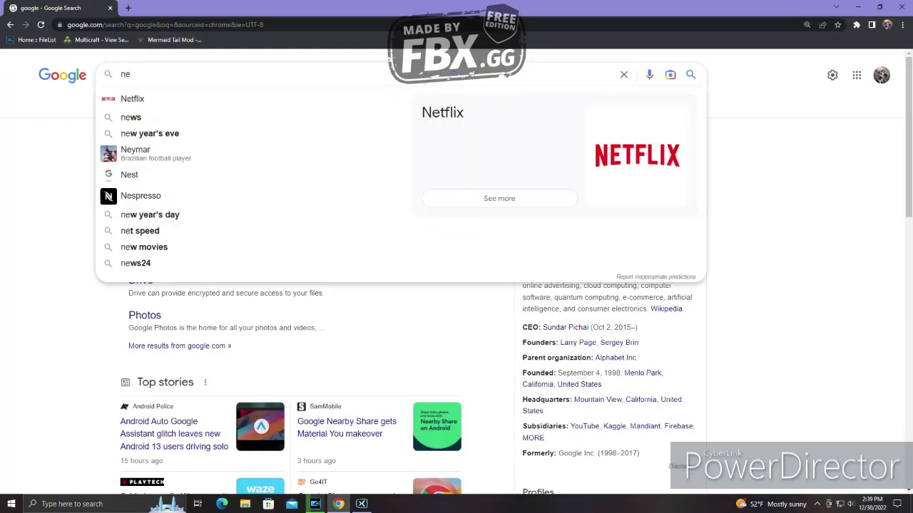
{"action": "type", "text": "w edean"}
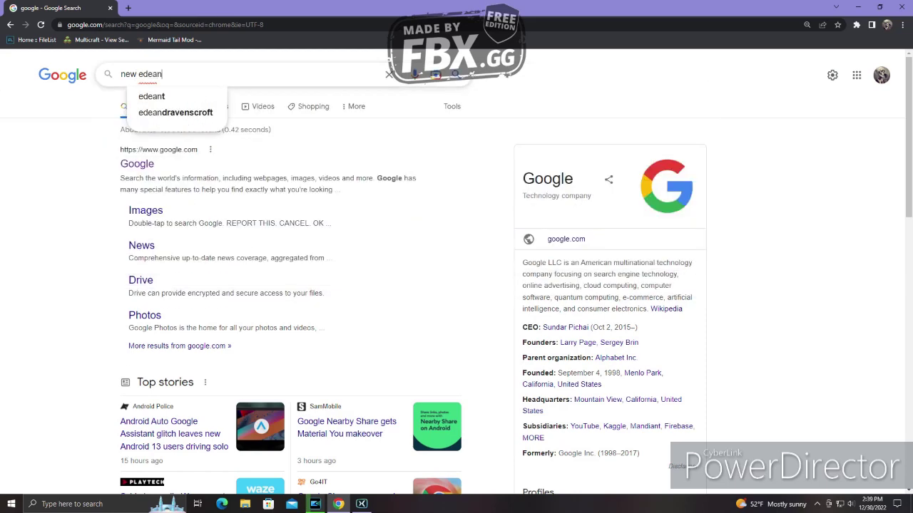
{"action": "key", "text": "Return"}
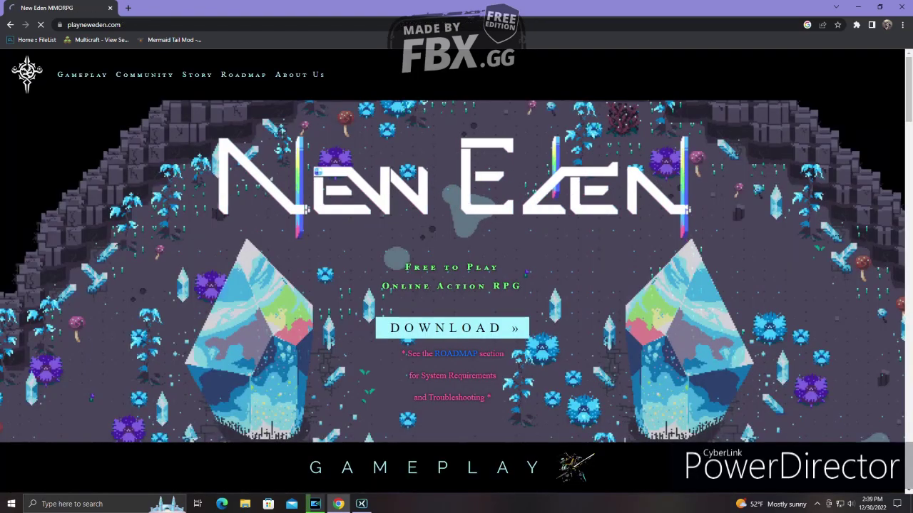
- Scroll the playneweden.com homepage through its Gameplay, Community, Story and Roadmap sections
{"action": "scroll", "coordinate": [457, 271], "scroll_direction": "down", "scroll_amount": 1}
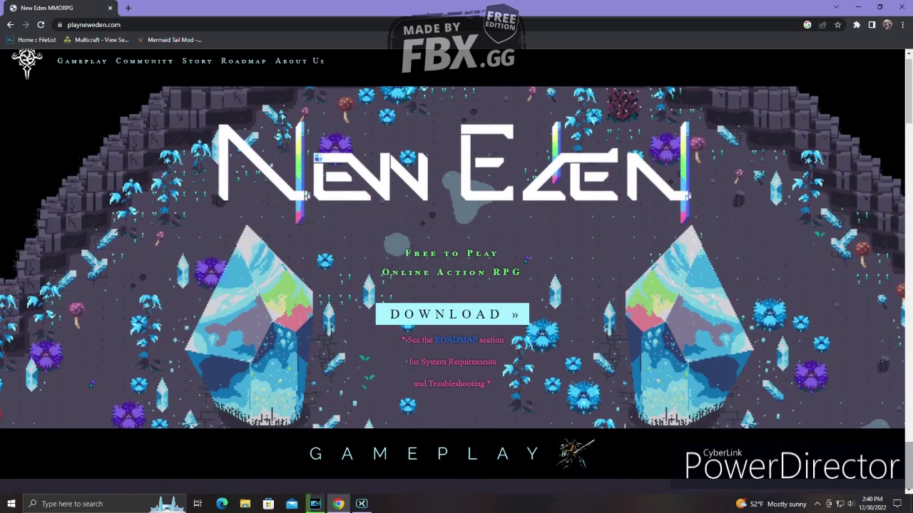
{"action": "scroll", "coordinate": [457, 271], "scroll_direction": "down", "scroll_amount": 3}
{"action": "scroll", "coordinate": [456, 270], "scroll_direction": "up", "scroll_amount": 1}
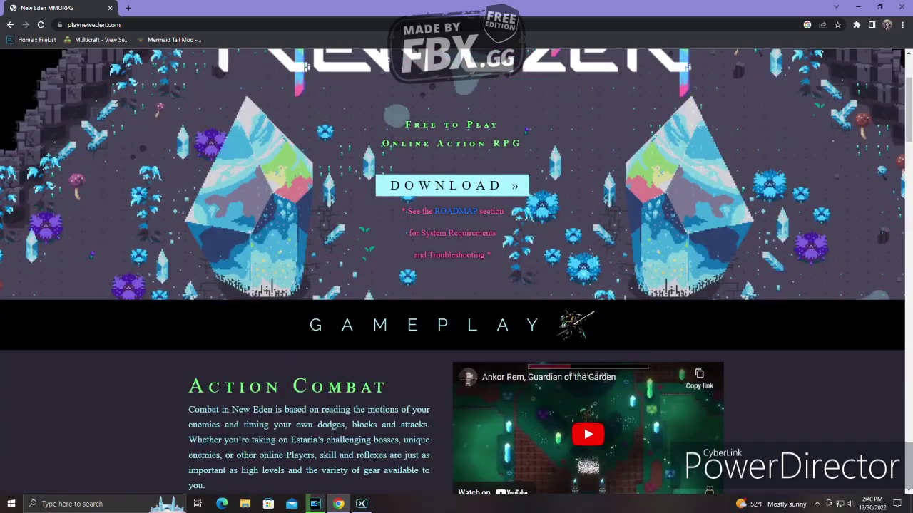
{"action": "scroll", "coordinate": [457, 271], "scroll_direction": "down", "scroll_amount": 4}
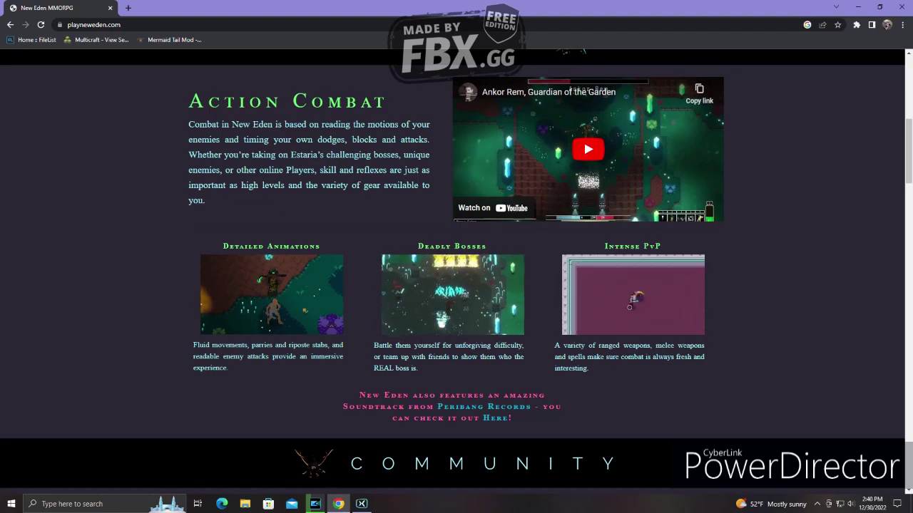
{"action": "scroll", "coordinate": [456, 271], "scroll_direction": "down", "scroll_amount": 1}
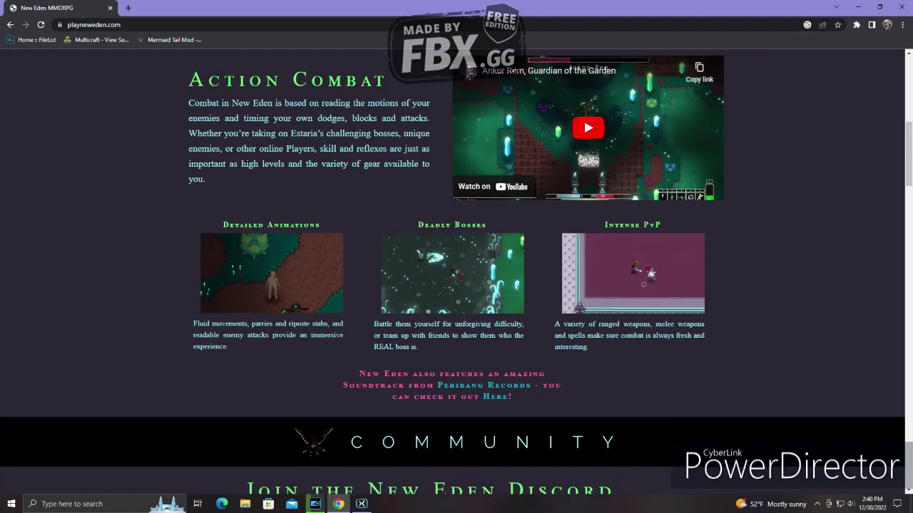
{"action": "scroll", "coordinate": [457, 271], "scroll_direction": "down", "scroll_amount": 2}
{"action": "scroll", "coordinate": [456, 271], "scroll_direction": "down", "scroll_amount": 3}
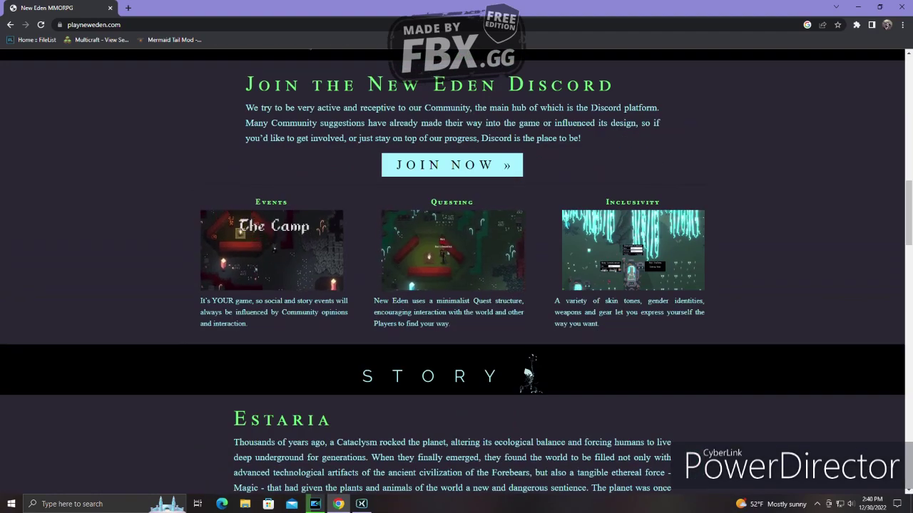
{"action": "scroll", "coordinate": [457, 271], "scroll_direction": "down", "scroll_amount": 3}
{"action": "scroll", "coordinate": [456, 271], "scroll_direction": "down", "scroll_amount": 4}
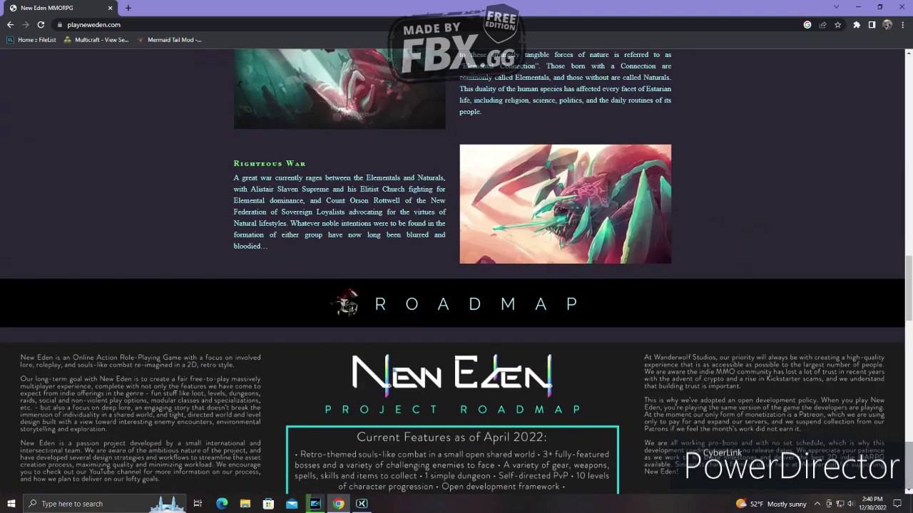
{"action": "scroll", "coordinate": [456, 271], "scroll_direction": "down", "scroll_amount": 3}
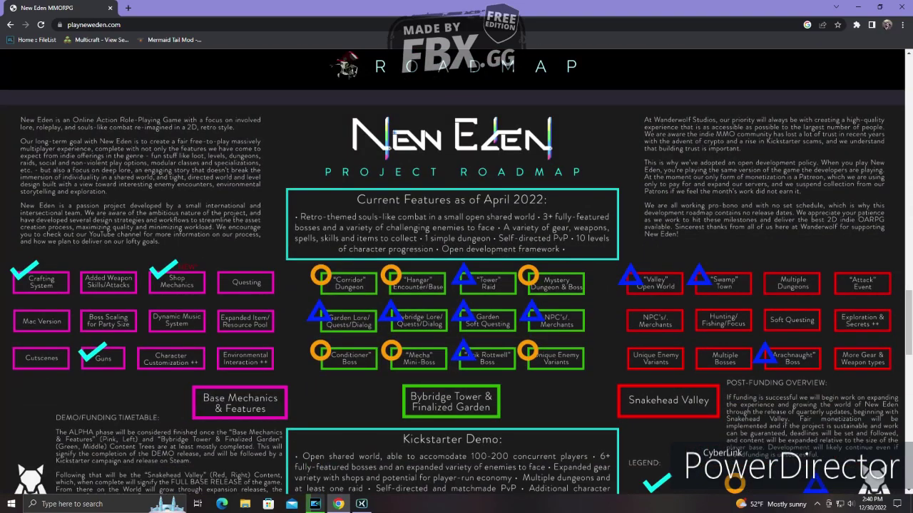
{"action": "scroll", "coordinate": [457, 271], "scroll_direction": "down", "scroll_amount": 2}
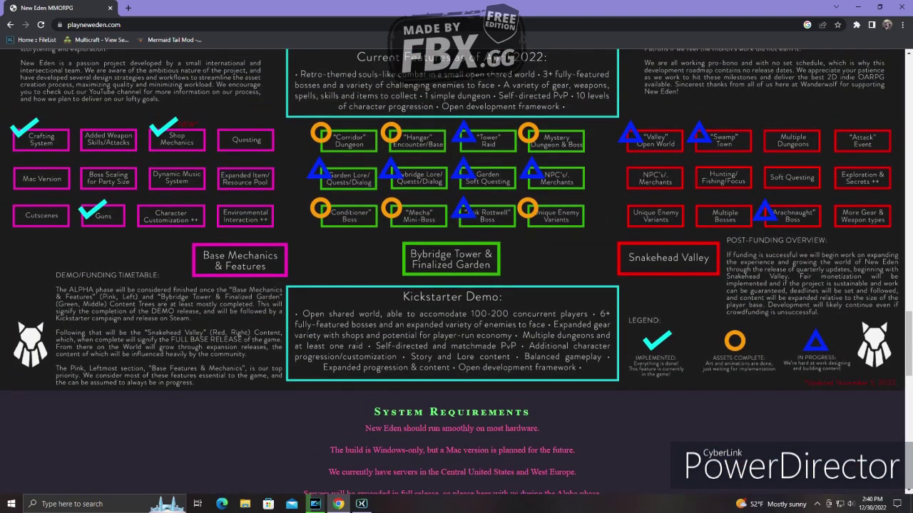
{"action": "scroll", "coordinate": [457, 271], "scroll_direction": "up", "scroll_amount": 3}
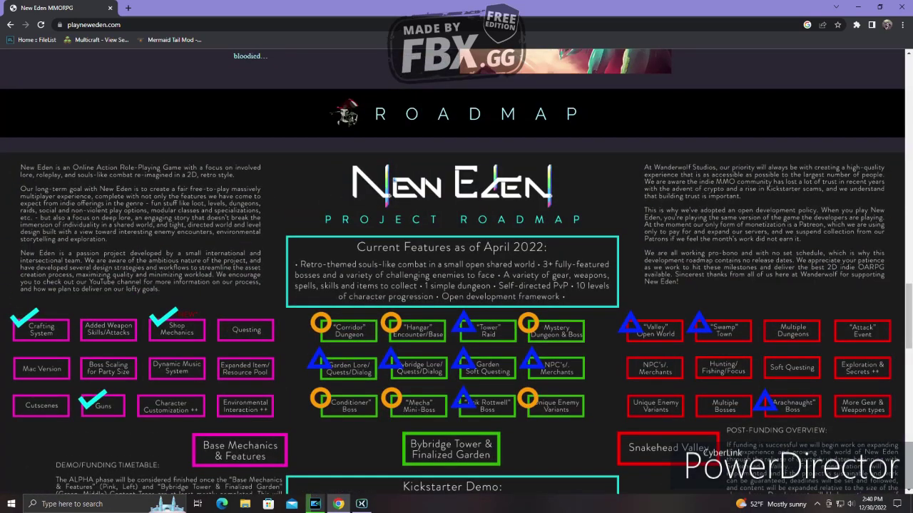
- Scroll down to read the site's System Requirements section
{"action": "scroll", "coordinate": [457, 271], "scroll_direction": "down", "scroll_amount": 2}
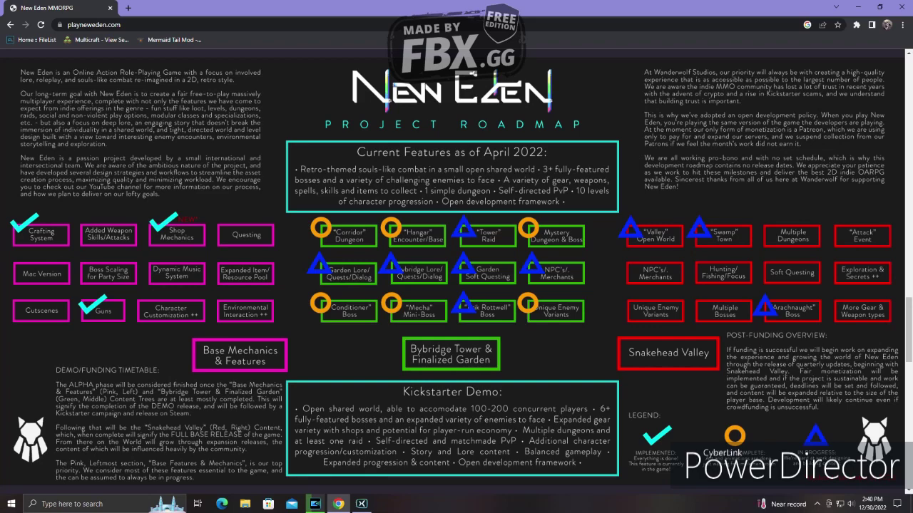
{"action": "scroll", "coordinate": [456, 271], "scroll_direction": "down", "scroll_amount": 4}
{"action": "scroll", "coordinate": [456, 271], "scroll_direction": "down", "scroll_amount": 1}
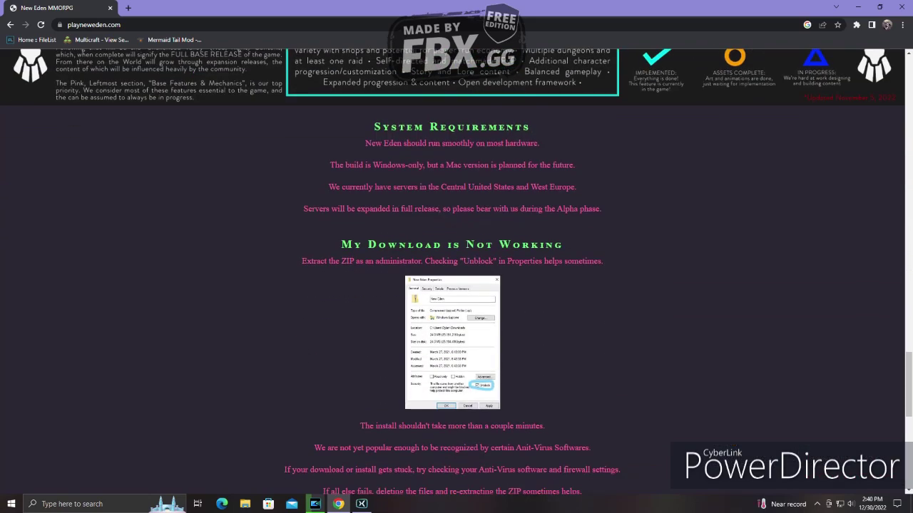
{"action": "scroll", "coordinate": [456, 271], "scroll_direction": "down", "scroll_amount": 1}
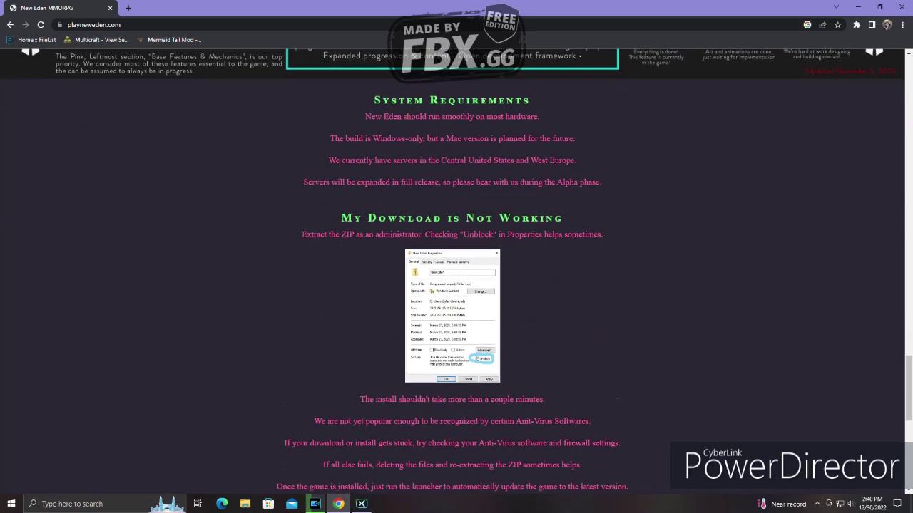
{"action": "scroll", "coordinate": [457, 270], "scroll_direction": "down", "scroll_amount": 4}
{"action": "scroll", "coordinate": [457, 271], "scroll_direction": "up", "scroll_amount": 3}
{"action": "scroll", "coordinate": [456, 271], "scroll_direction": "up", "scroll_amount": 1}
{"action": "scroll", "coordinate": [456, 271], "scroll_direction": "up", "scroll_amount": 1}
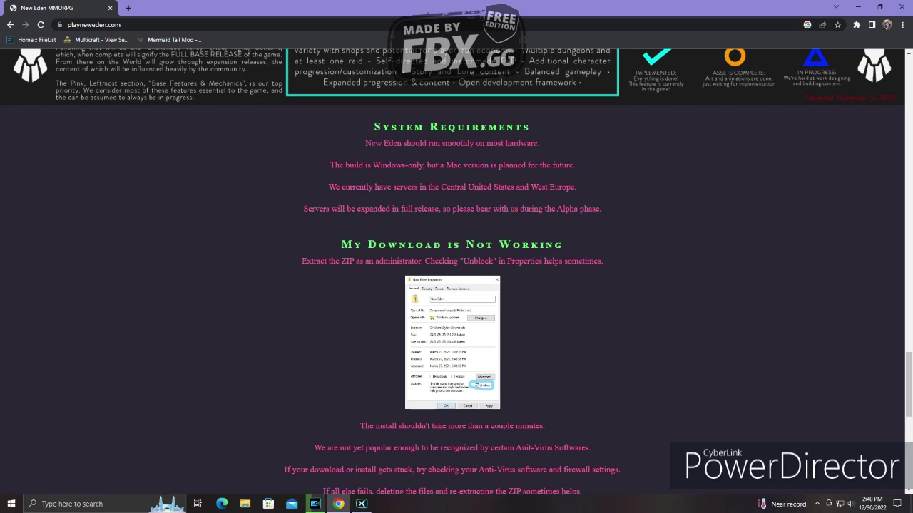
- Read the 'My Download is Not Working' advice and the studio footer
{"action": "scroll", "coordinate": [456, 271], "scroll_direction": "down", "scroll_amount": 1}
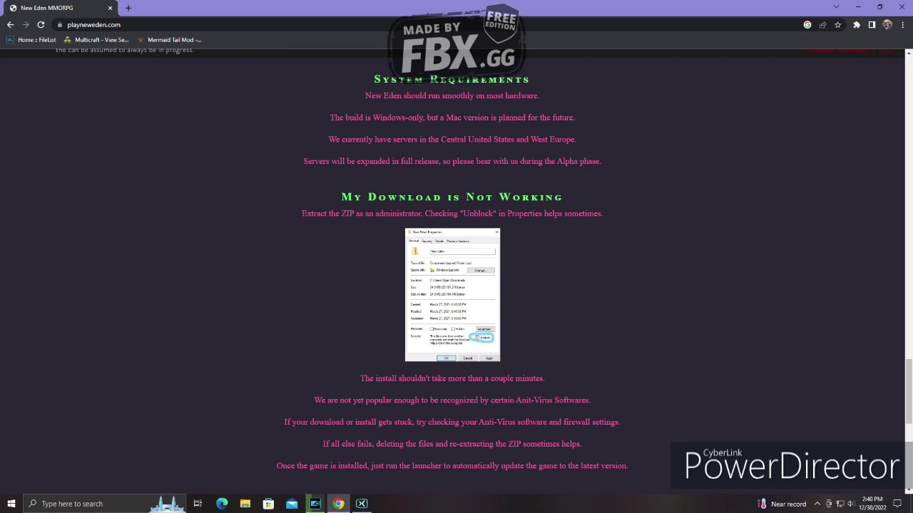
{"action": "scroll", "coordinate": [456, 271], "scroll_direction": "down", "scroll_amount": 2}
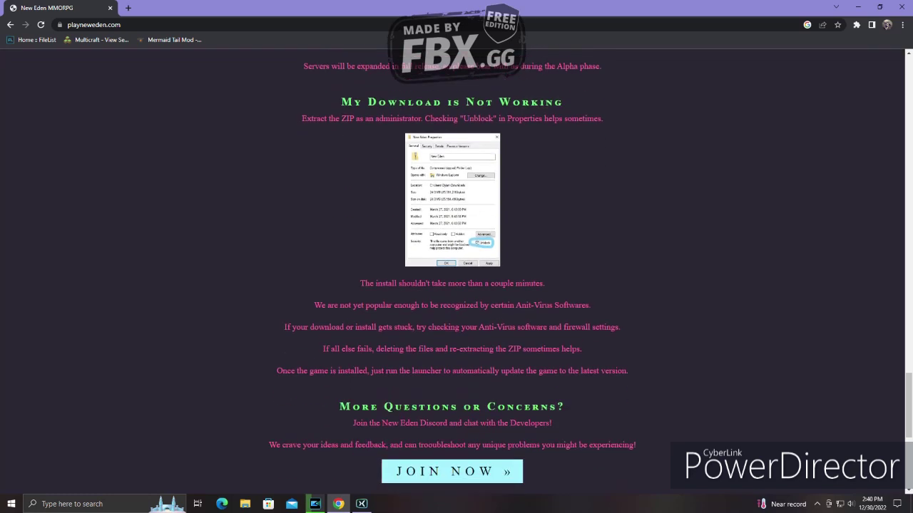
{"action": "scroll", "coordinate": [457, 271], "scroll_direction": "down", "scroll_amount": 2}
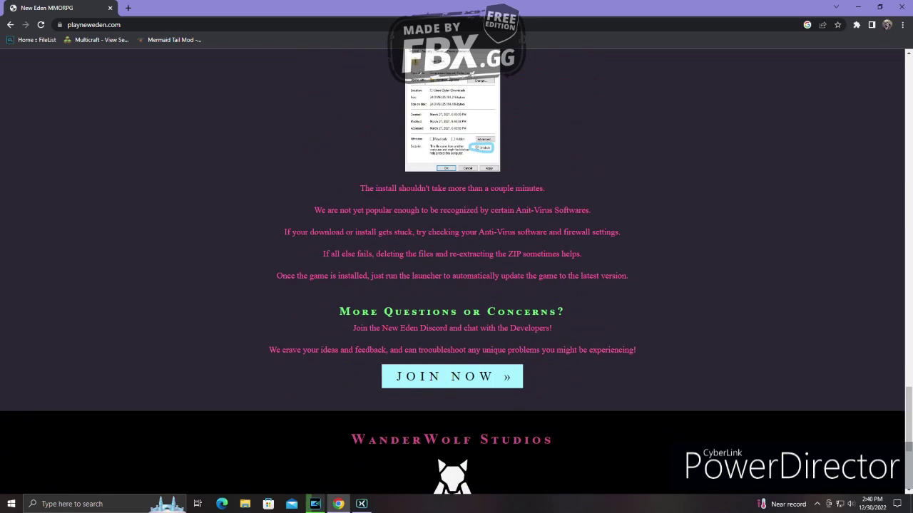
{"action": "scroll", "coordinate": [456, 271], "scroll_direction": "down", "scroll_amount": 4}
{"action": "scroll", "coordinate": [457, 271], "scroll_direction": "up", "scroll_amount": 2}
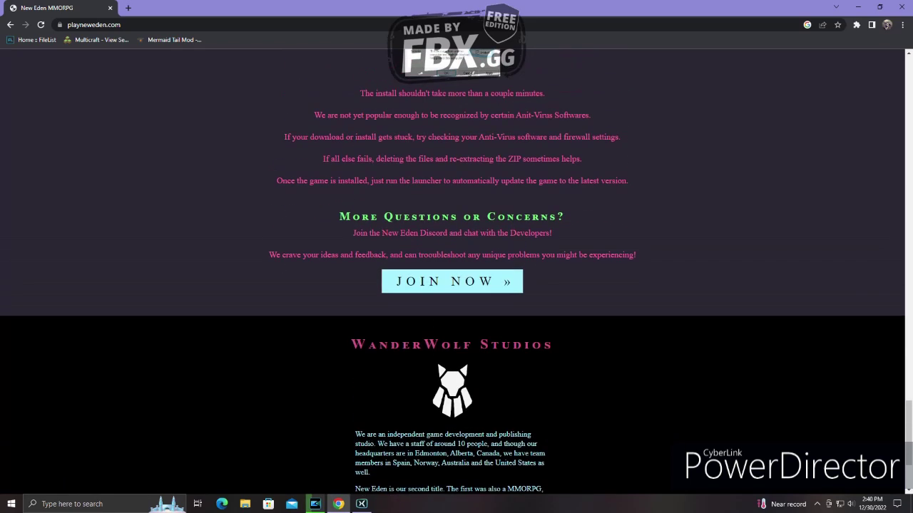
{"action": "scroll", "coordinate": [457, 271], "scroll_direction": "down", "scroll_amount": 3}
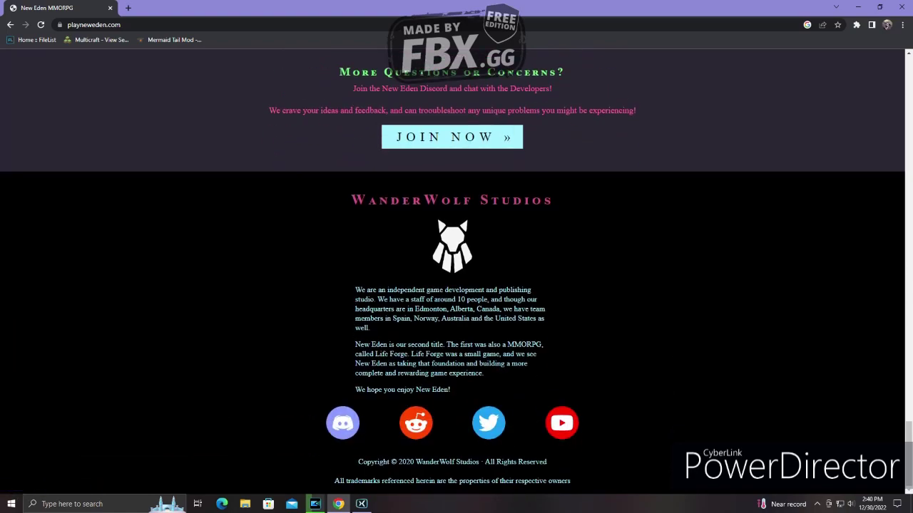
- Scroll back up to the New Eden site's opening banner
{"action": "scroll", "coordinate": [456, 271], "scroll_direction": "up", "scroll_amount": 5}
{"action": "scroll", "coordinate": [457, 271], "scroll_direction": "up", "scroll_amount": 10}
{"action": "scroll", "coordinate": [456, 271], "scroll_direction": "up", "scroll_amount": 5}
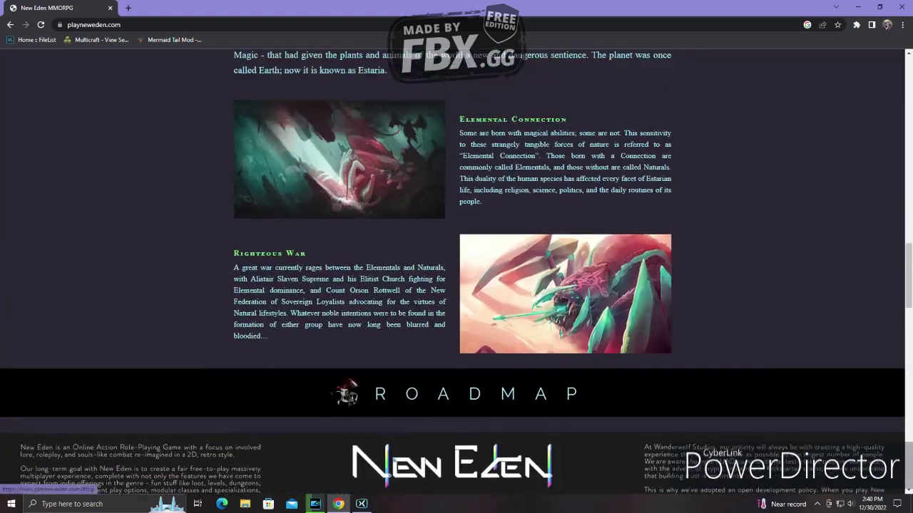
{"action": "scroll", "coordinate": [456, 271], "scroll_direction": "up", "scroll_amount": 5}
{"action": "scroll", "coordinate": [457, 271], "scroll_direction": "up", "scroll_amount": 5}
{"action": "scroll", "coordinate": [456, 271], "scroll_direction": "up", "scroll_amount": 5}
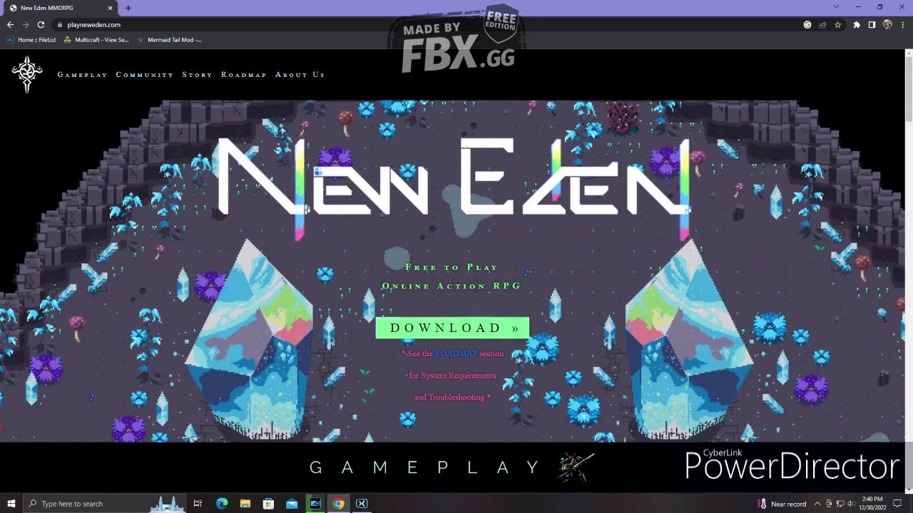
- Download the New Eden zip and show it in the Downloads folder
{"action": "left_click", "coordinate": [452, 327]}
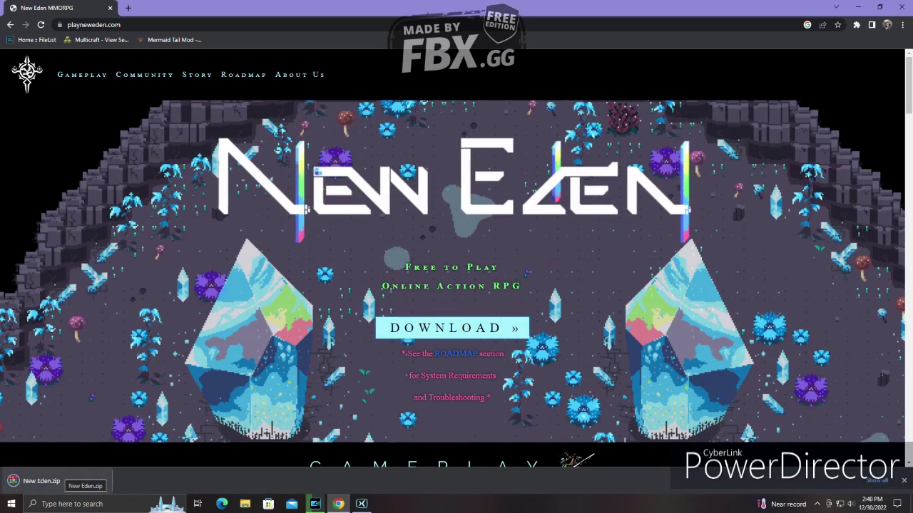
{"action": "left_click", "coordinate": [100, 480]}
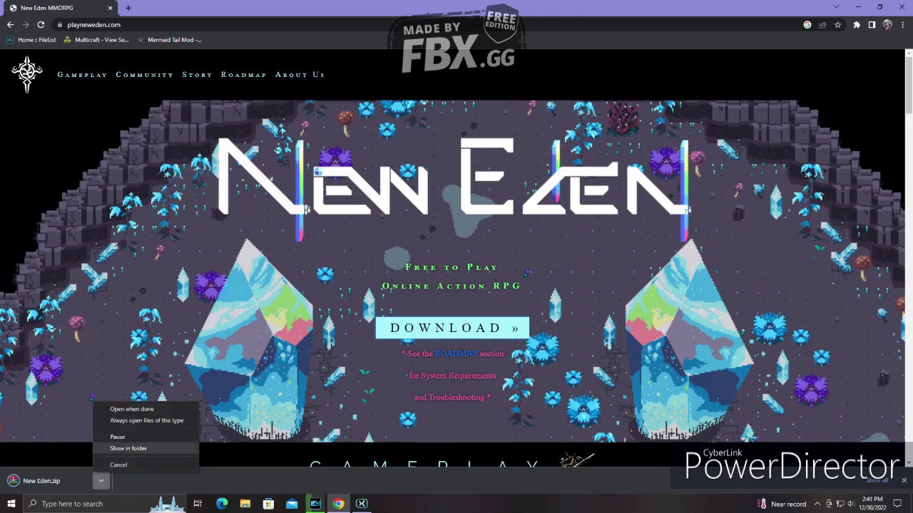
{"action": "left_click", "coordinate": [128, 449]}
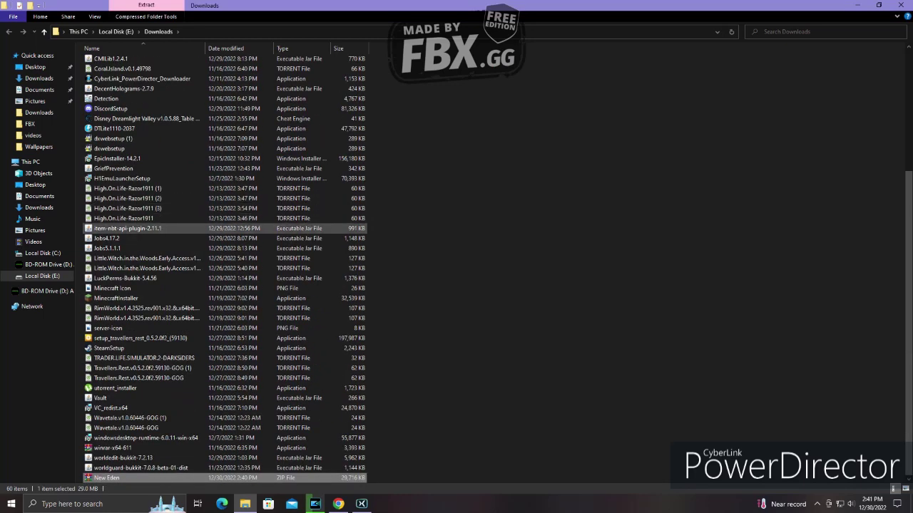
- Restore the Downloads window to a smaller size and bring up the Start menu
{"action": "left_click", "coordinate": [879, 5]}
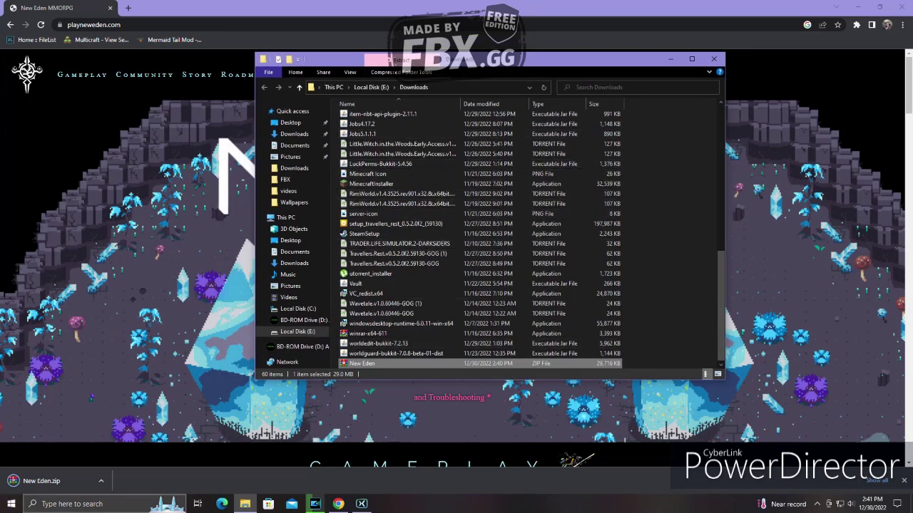
{"action": "key", "text": "super"}
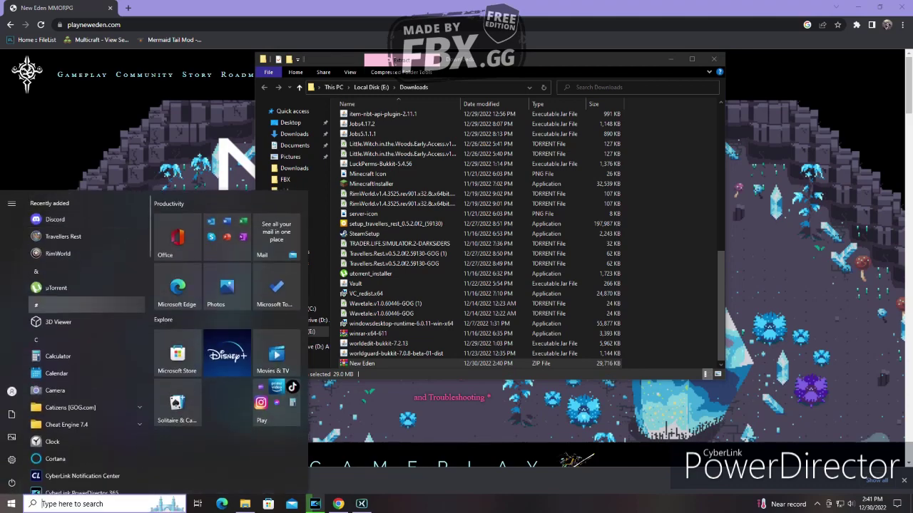
{"action": "mouse_move", "coordinate": [40, 414]}
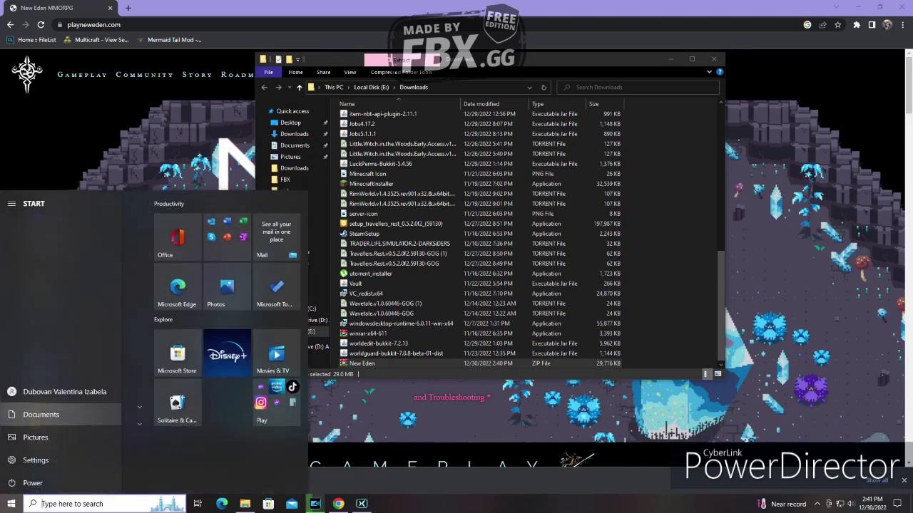
- Create a folder named 'new eden' in E:\Games
{"action": "left_click", "coordinate": [11, 414]}
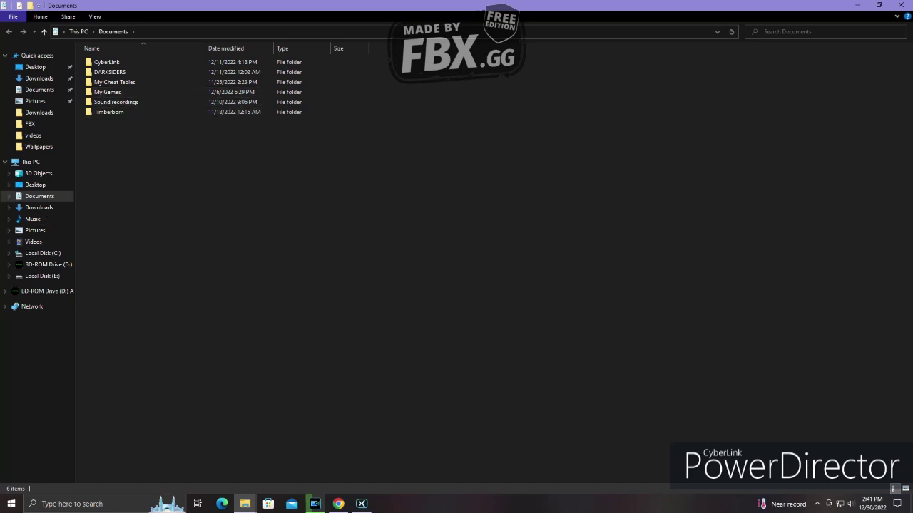
{"action": "double_click", "coordinate": [107, 92]}
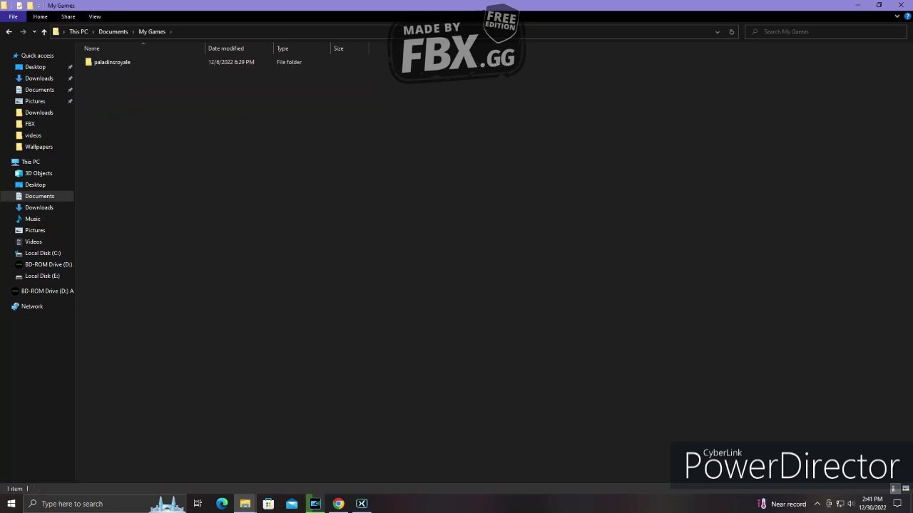
{"action": "left_click", "coordinate": [42, 276]}
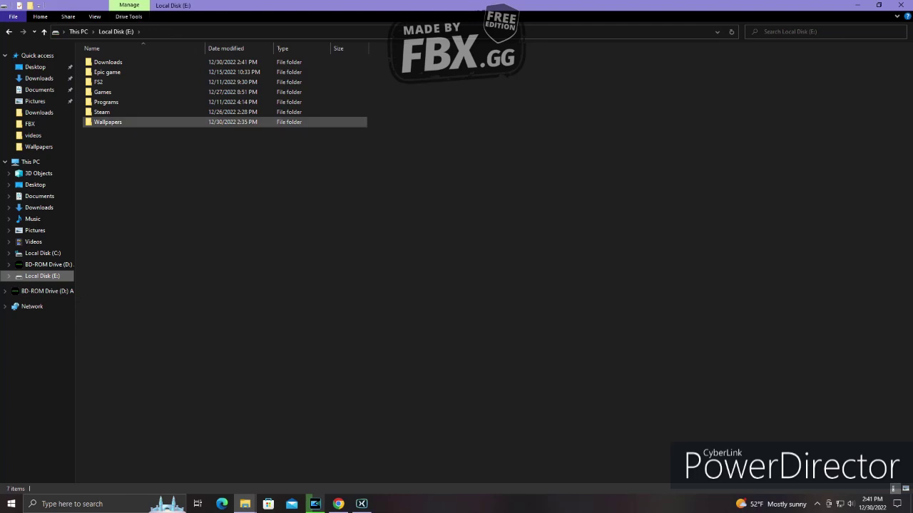
{"action": "double_click", "coordinate": [103, 92]}
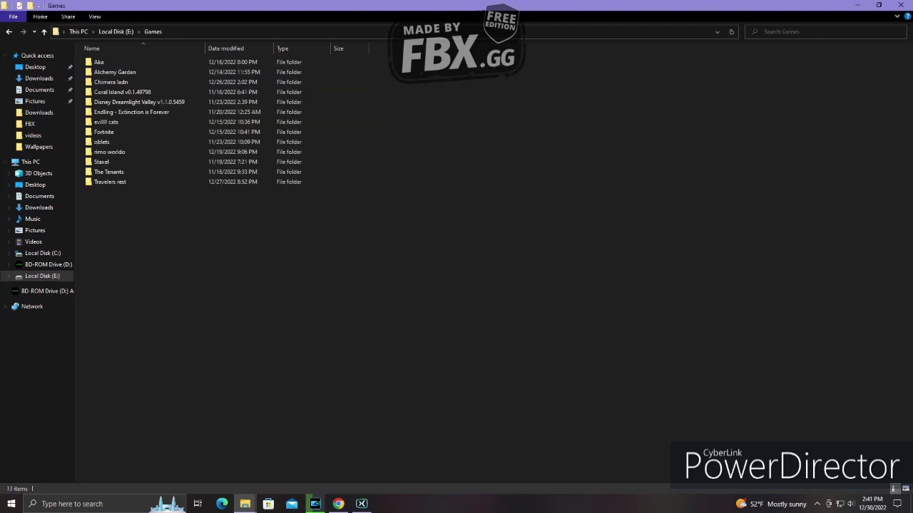
{"action": "right_click", "coordinate": [243, 263]}
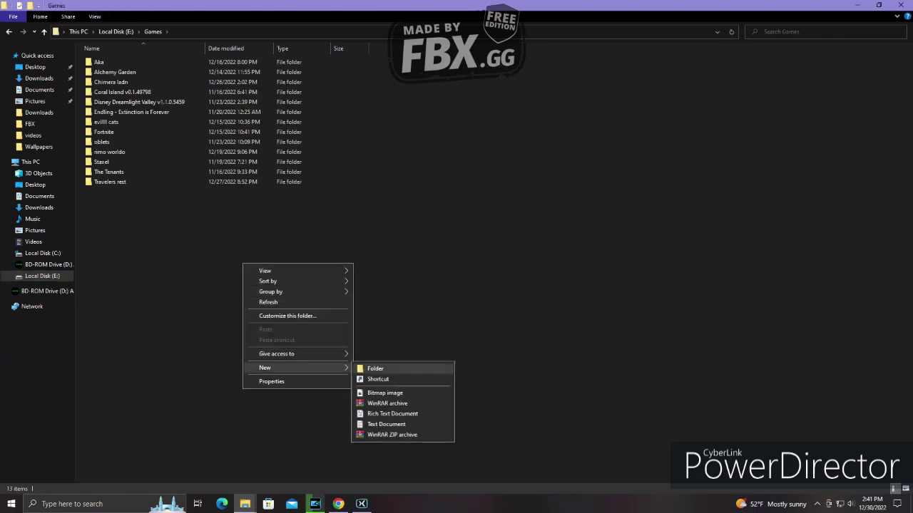
{"action": "left_click", "coordinate": [376, 369]}
{"action": "type", "text": "new "}
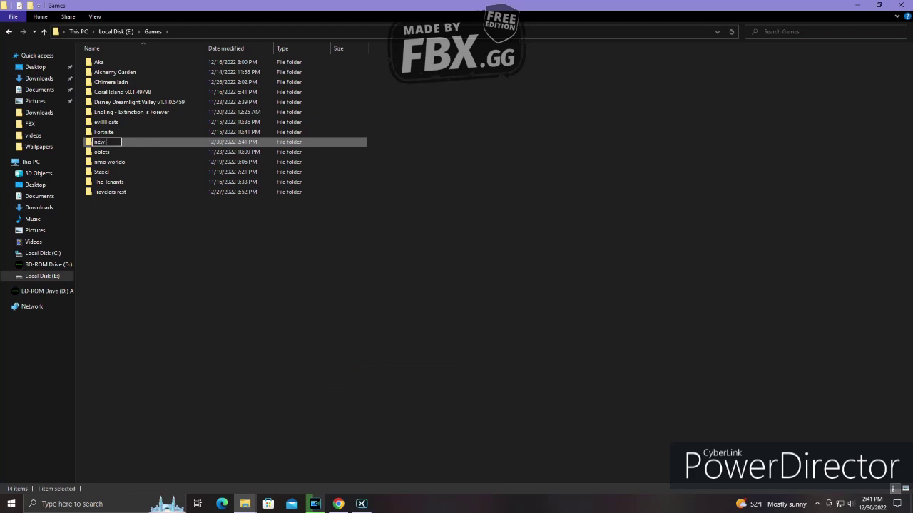
{"action": "type", "text": "eden"}
{"action": "key", "text": "Return"}
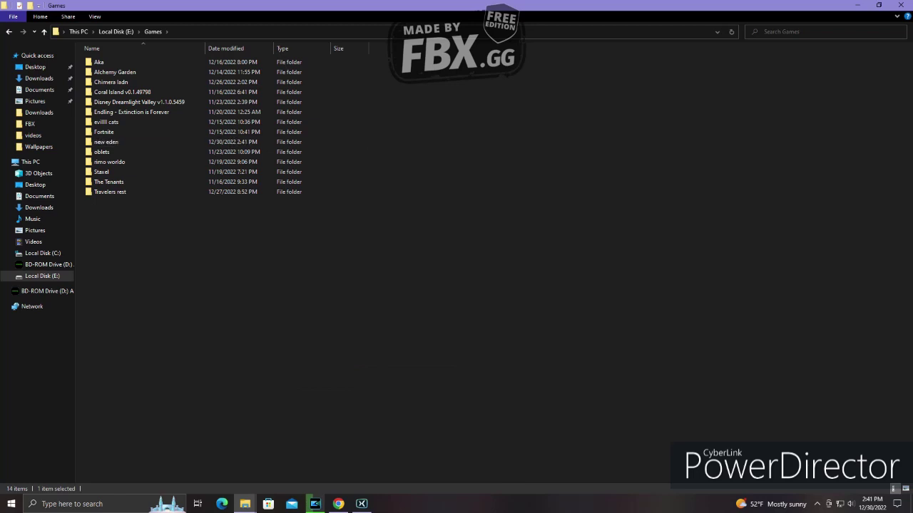
- Copy the New Eden ZIP from Downloads into the new eden folder
{"action": "key", "text": "Return"}
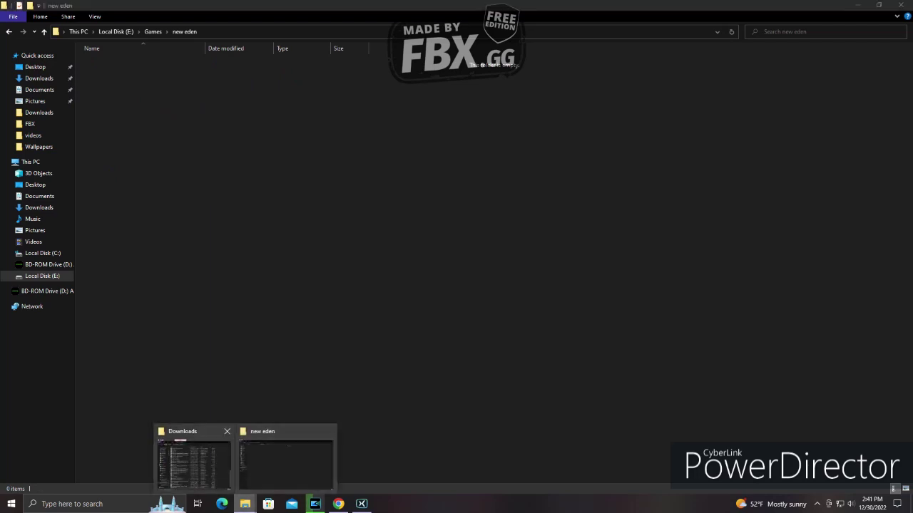
{"action": "left_click", "coordinate": [193, 456]}
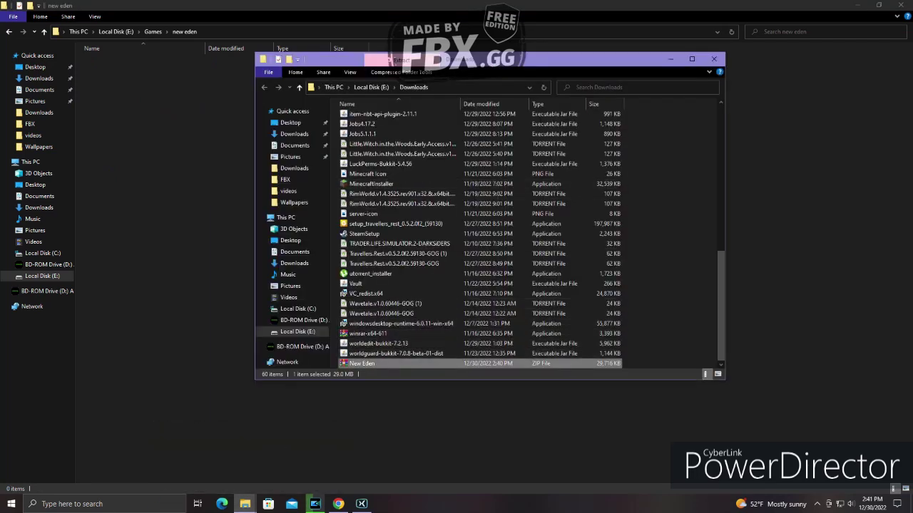
{"action": "key", "text": "alt+Tab"}
{"action": "key", "text": "ctrl+v"}
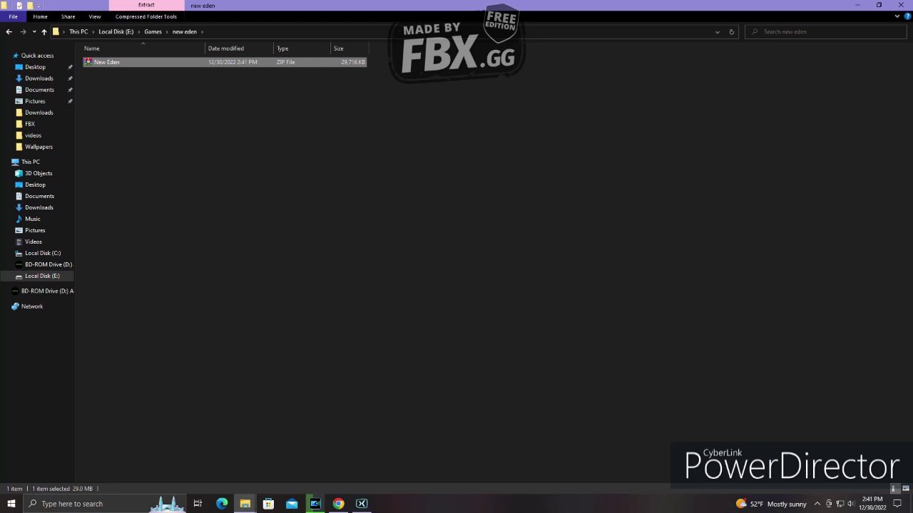
{"action": "right_click", "coordinate": [86, 62]}
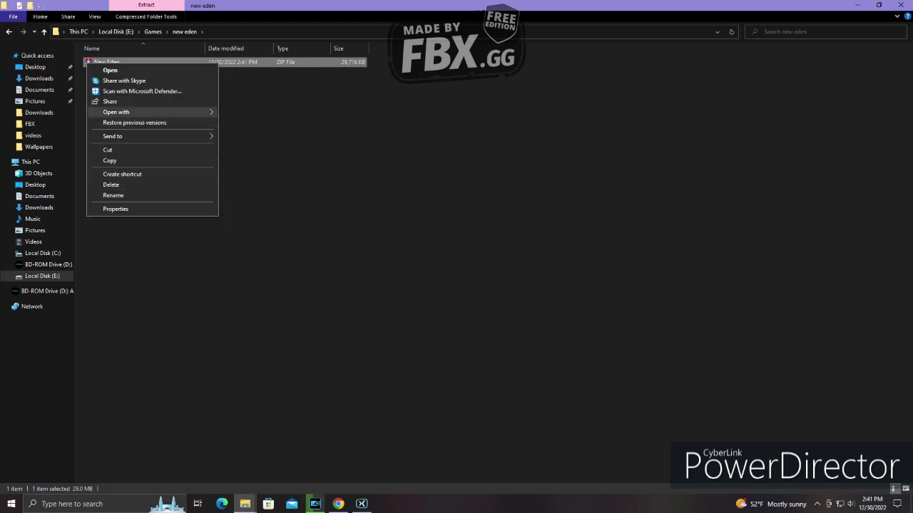
- Extract the New Eden folder from the ZIP with WinRAR into E:\Games\new eden
{"action": "left_click", "coordinate": [253, 123]}
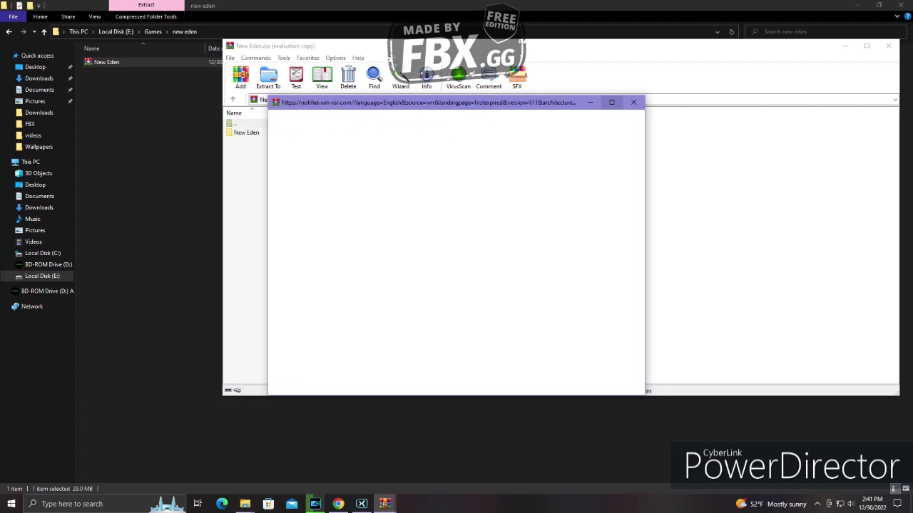
{"action": "key", "text": "Escape"}
{"action": "key", "text": "Down"}
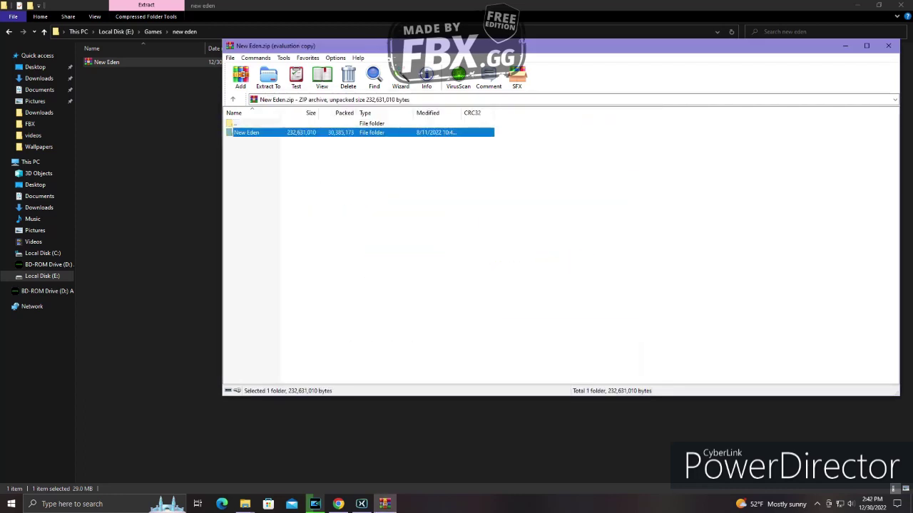
{"action": "key", "text": "alt+w"}
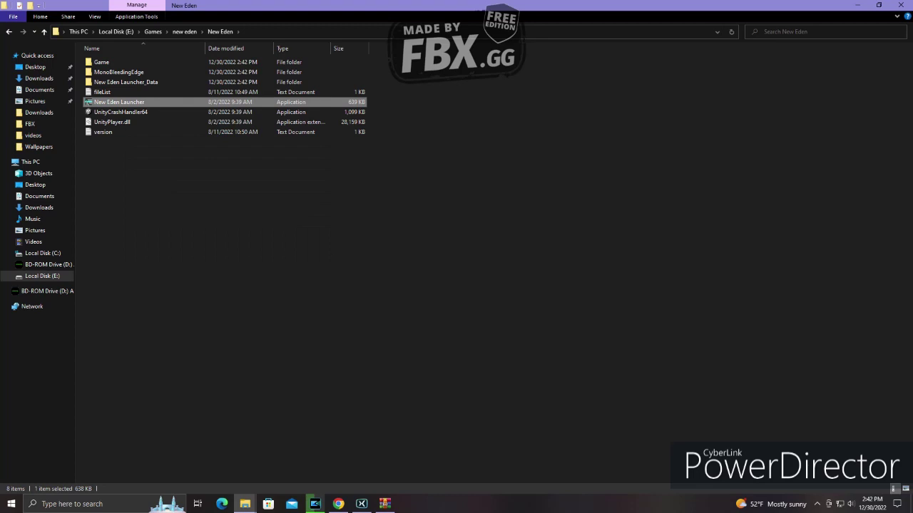
- Close WinRAR, run the New Eden Launcher, and minimize the extracted-files window
{"action": "left_click", "coordinate": [384, 504]}
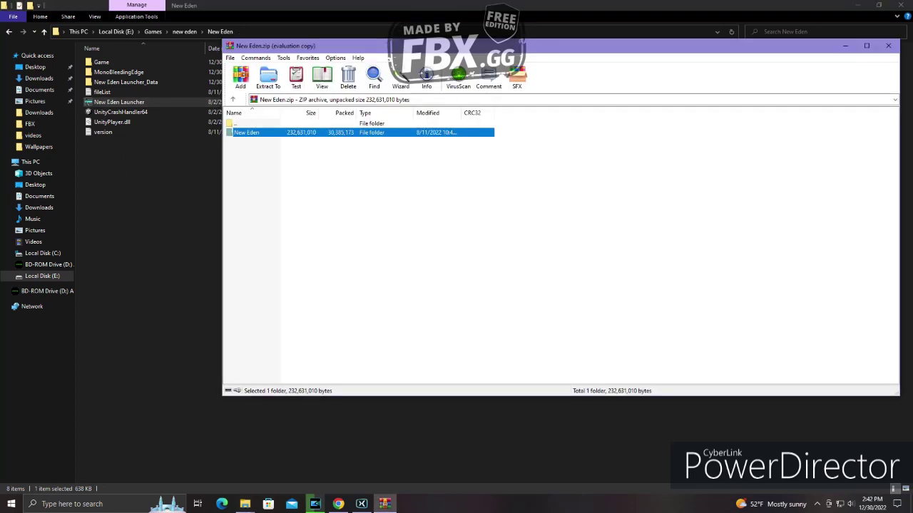
{"action": "key", "text": "alt+F4"}
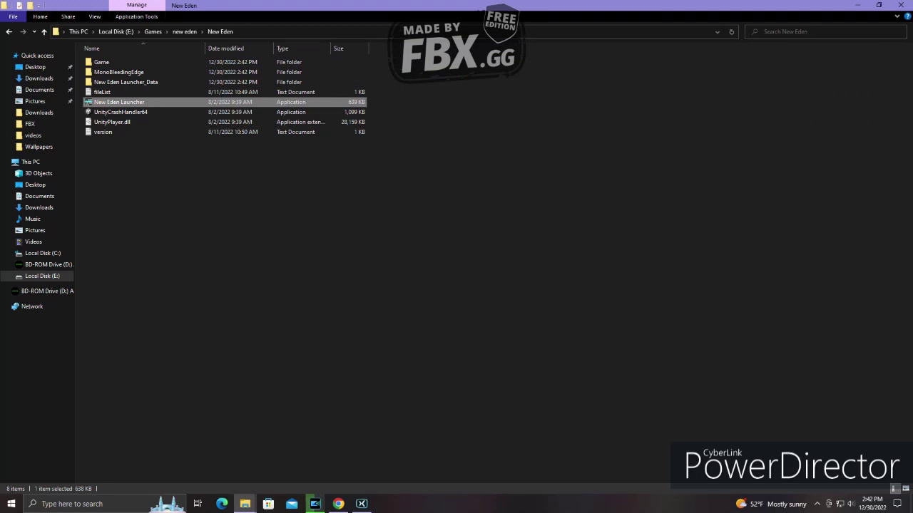
{"action": "key", "text": "ctrl+space"}
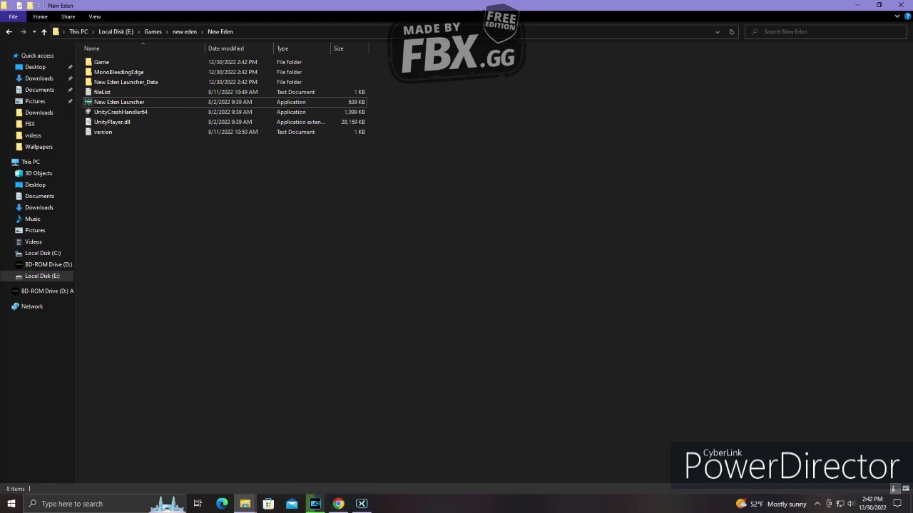
{"action": "left_click", "coordinate": [856, 5]}
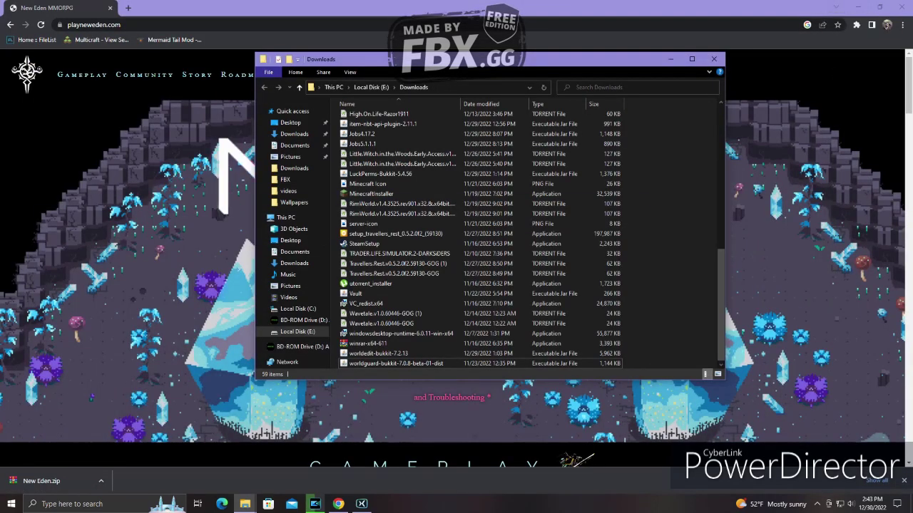
- Close the Downloads window and Chrome, and minimize the FBX recorder window
{"action": "left_click", "coordinate": [670, 59]}
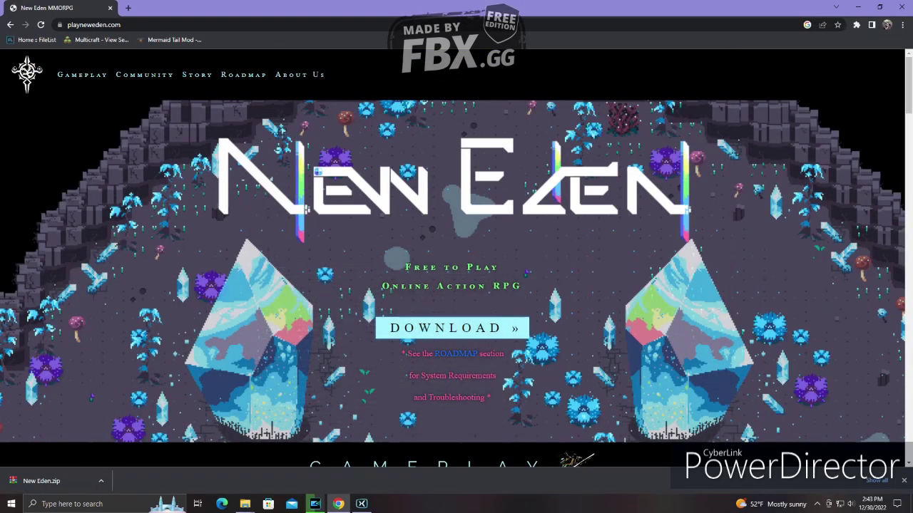
{"action": "left_click", "coordinate": [902, 6]}
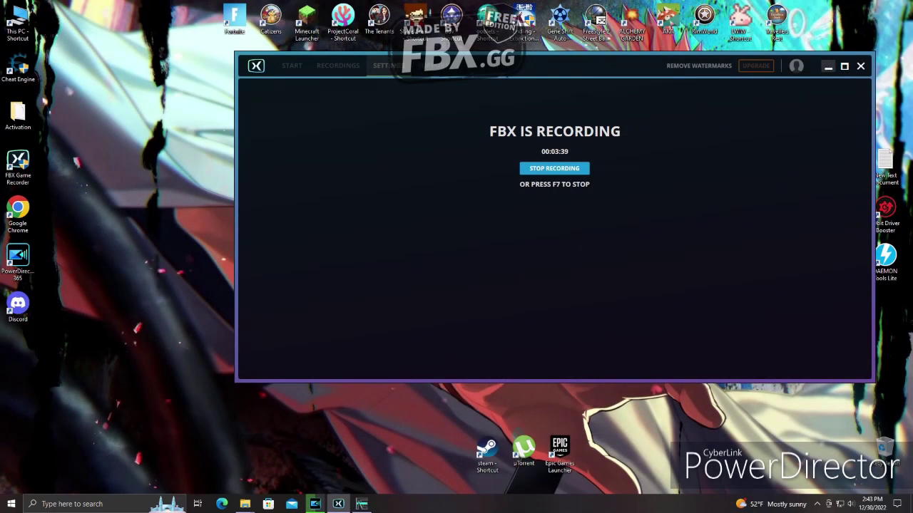
{"action": "left_click", "coordinate": [827, 67]}
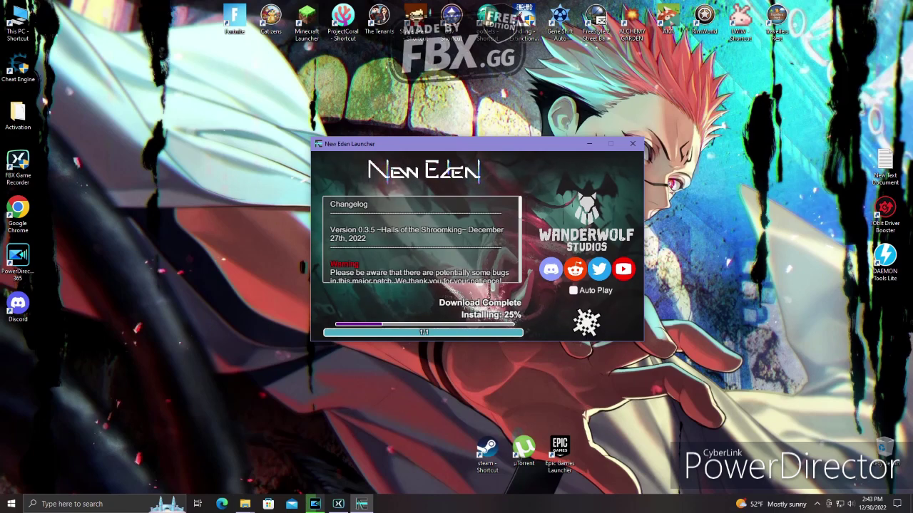
- Scroll through the launcher's changelog while the update installs and the game starts
{"action": "scroll", "coordinate": [420, 239], "scroll_direction": "down", "scroll_amount": 2}
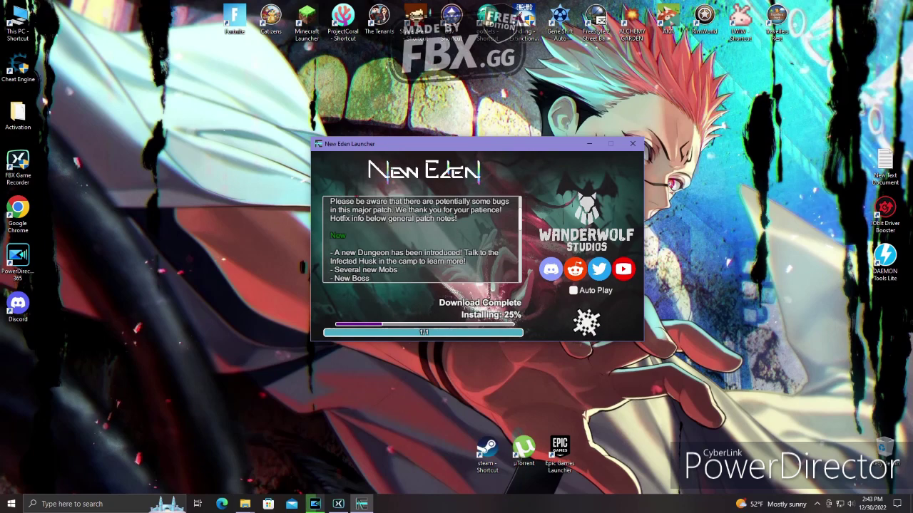
{"action": "scroll", "coordinate": [421, 239], "scroll_direction": "down", "scroll_amount": 2}
{"action": "scroll", "coordinate": [420, 240], "scroll_direction": "down", "scroll_amount": 1}
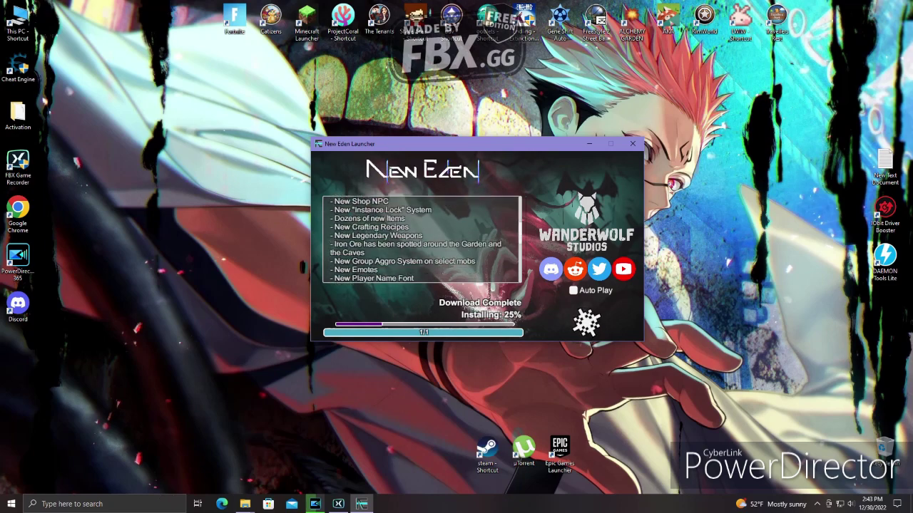
{"action": "scroll", "coordinate": [421, 239], "scroll_direction": "down", "scroll_amount": 2}
{"action": "scroll", "coordinate": [420, 239], "scroll_direction": "down", "scroll_amount": 2}
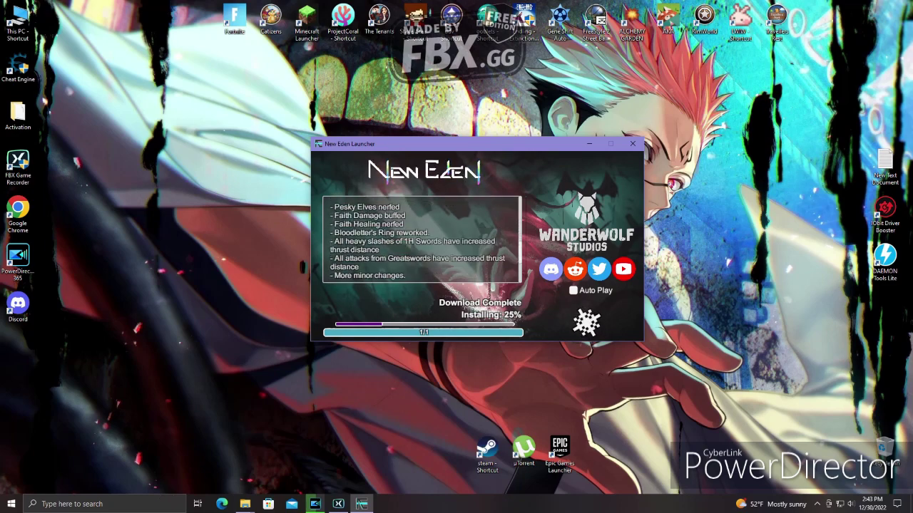
{"action": "scroll", "coordinate": [421, 239], "scroll_direction": "down", "scroll_amount": 2}
{"action": "scroll", "coordinate": [420, 240], "scroll_direction": "up", "scroll_amount": 3}
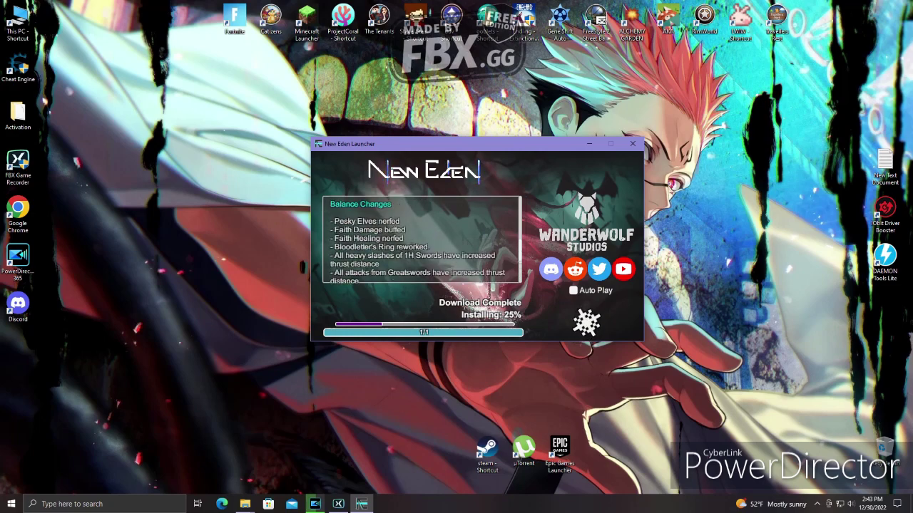
{"action": "scroll", "coordinate": [420, 240], "scroll_direction": "up", "scroll_amount": 3}
{"action": "scroll", "coordinate": [421, 240], "scroll_direction": "up", "scroll_amount": 3}
{"action": "scroll", "coordinate": [421, 239], "scroll_direction": "up", "scroll_amount": 1}
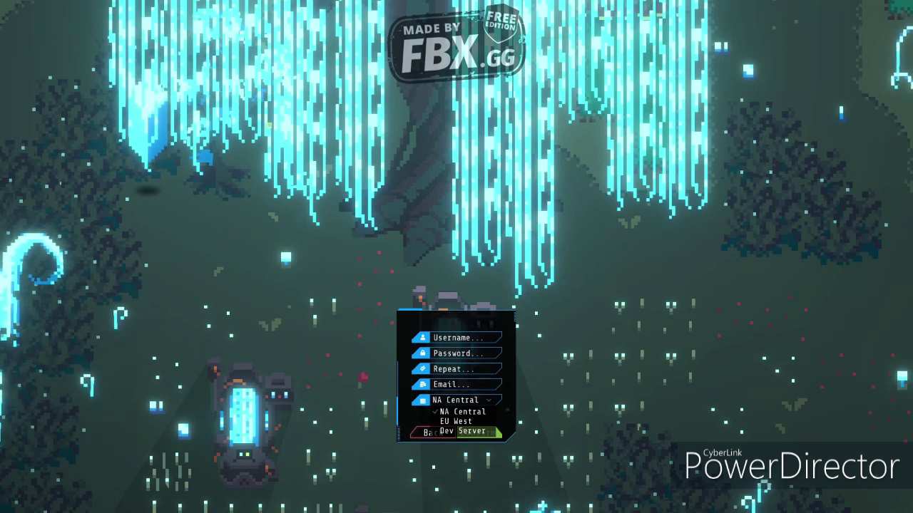
- Leave New Eden's register screen, view the login form, back out, and quit to the desktop
{"action": "key", "text": "Escape"}
{"action": "key", "text": "Escape"}
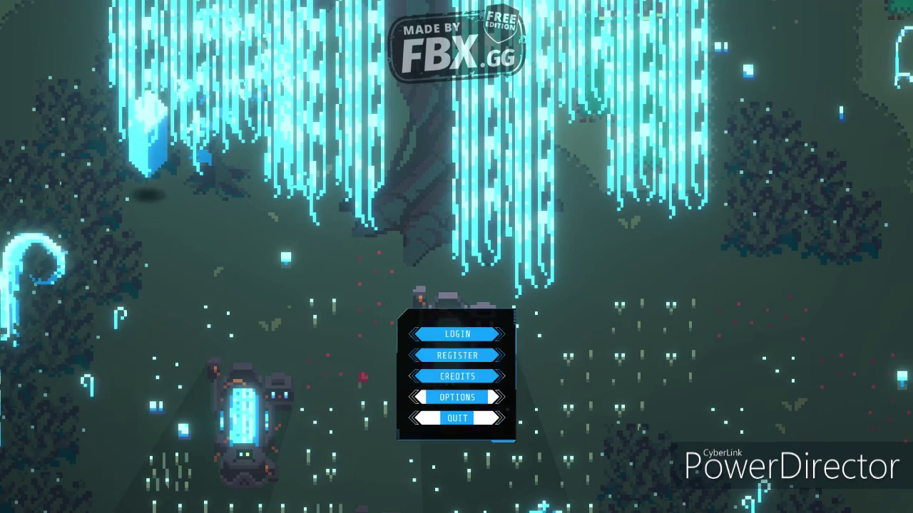
{"action": "key", "text": "Return"}
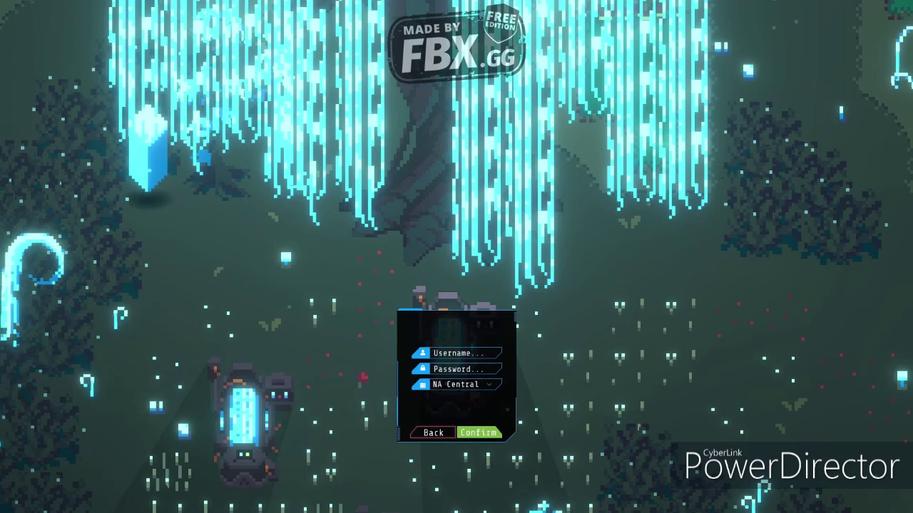
{"action": "key", "text": "Escape"}
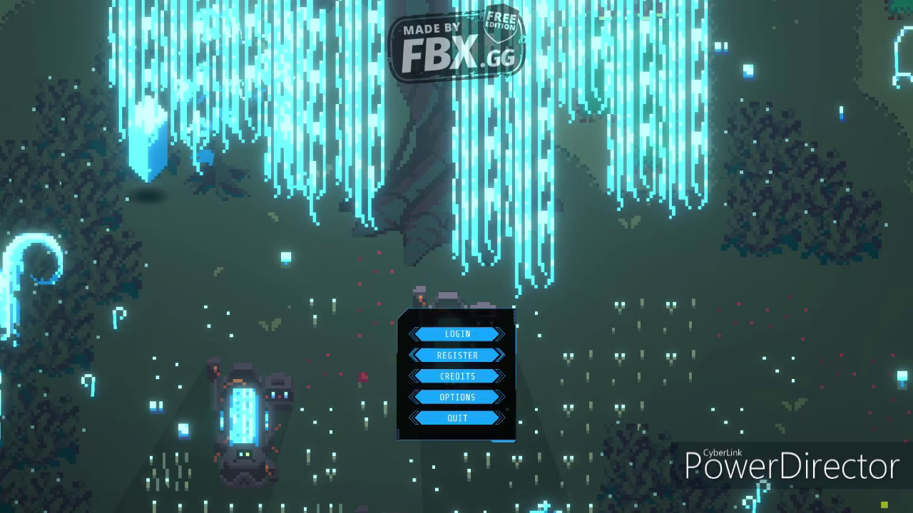
{"action": "key", "text": "alt+F4"}
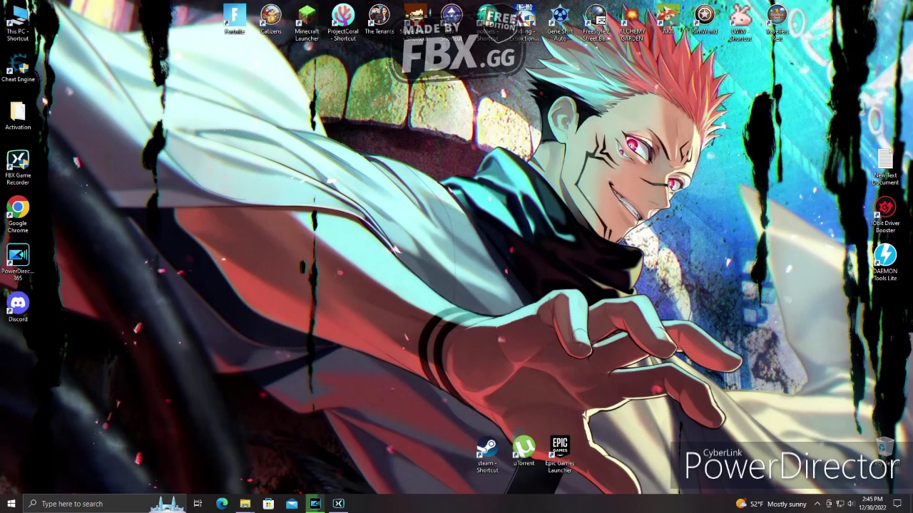